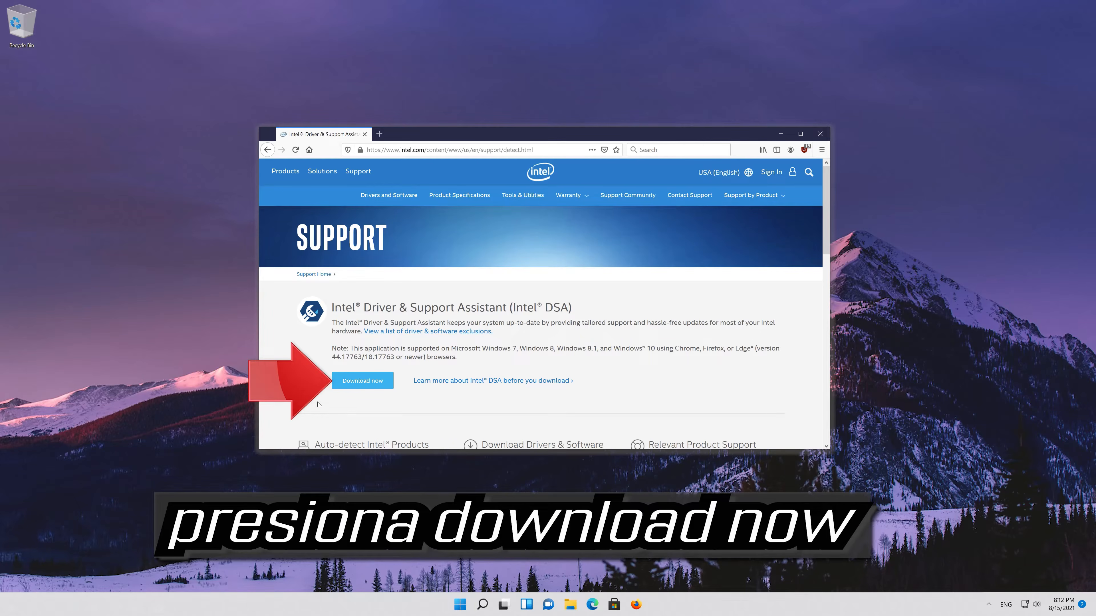
Download the Intel Driver & Support Assistant installer from Intel's support page and open the saved file
{"action": "left_click", "coordinate": [346, 388]}
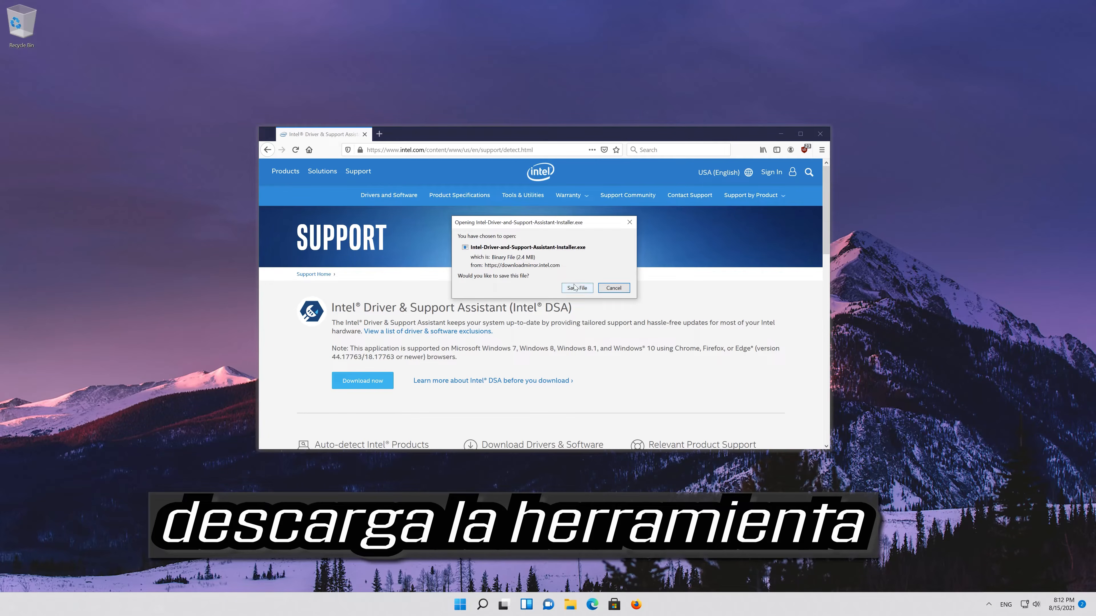
{"action": "left_click", "coordinate": [569, 289]}
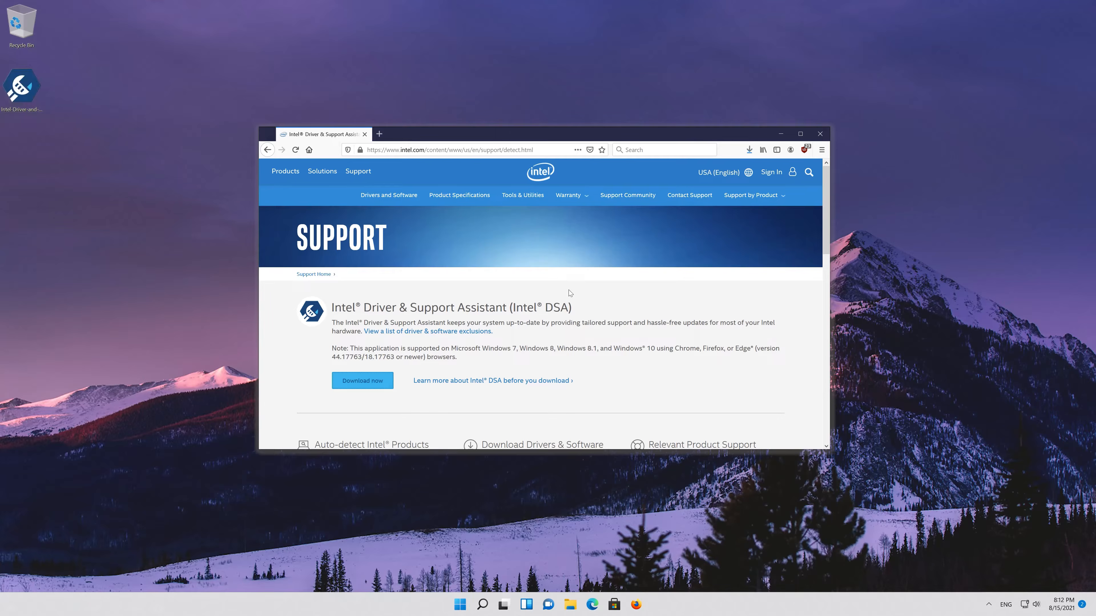
{"action": "double_click", "coordinate": [22, 94]}
{"action": "left_click_drag", "start_coordinate": [151, 124], "coordinate": [432, 176]}
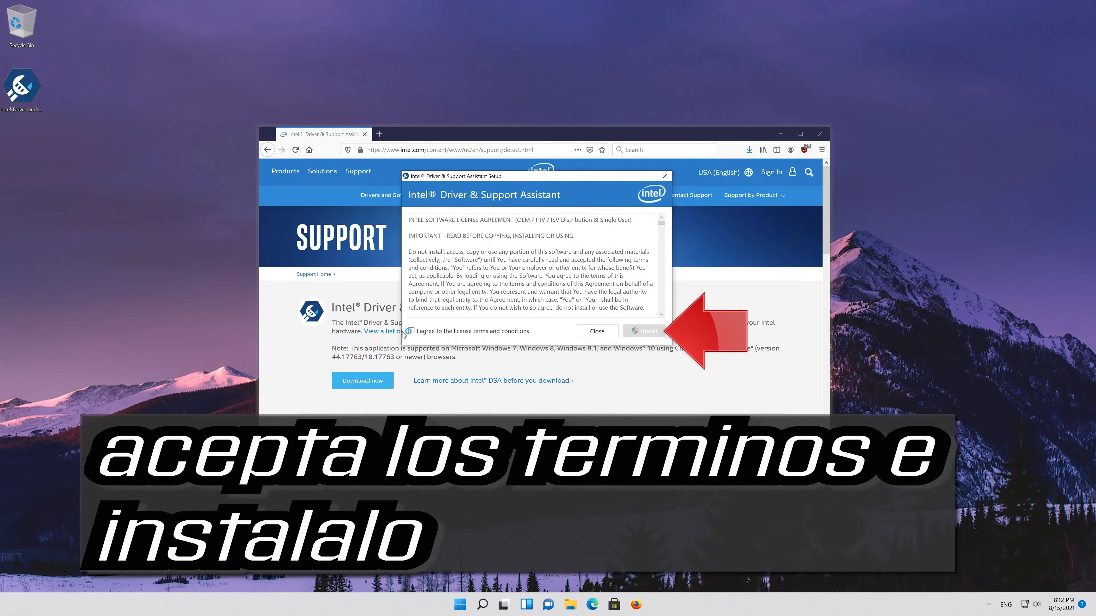
Accept the license terms, install Intel Driver & Support Assistant with permission to make changes, and launch it to scan the system
{"action": "left_click", "coordinate": [411, 331]}
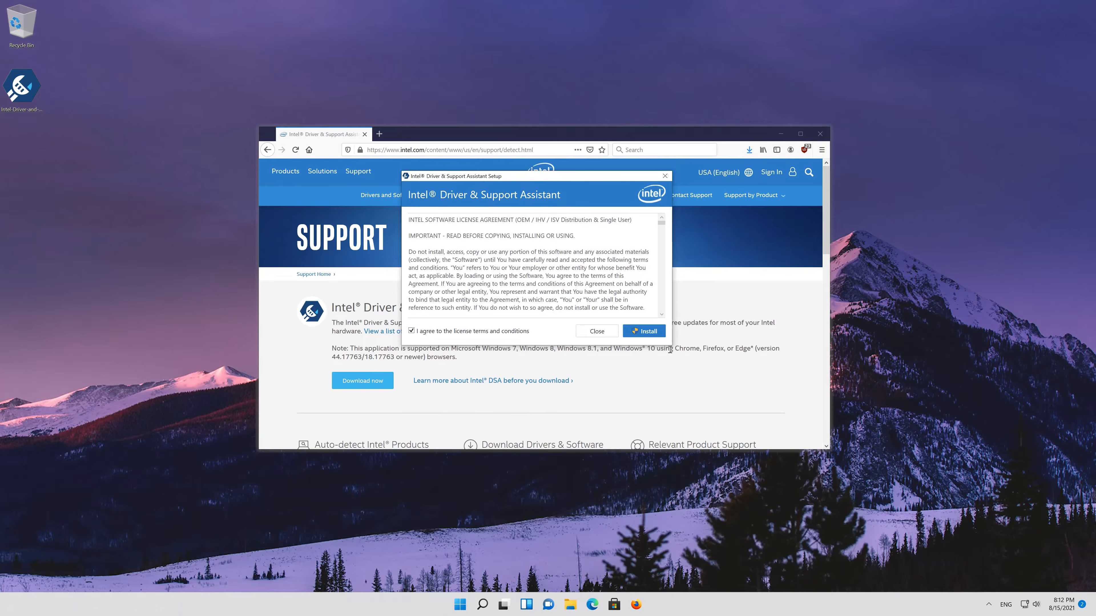
{"action": "left_click", "coordinate": [655, 332]}
{"action": "left_click", "coordinate": [656, 335]}
{"action": "left_click", "coordinate": [496, 366]}
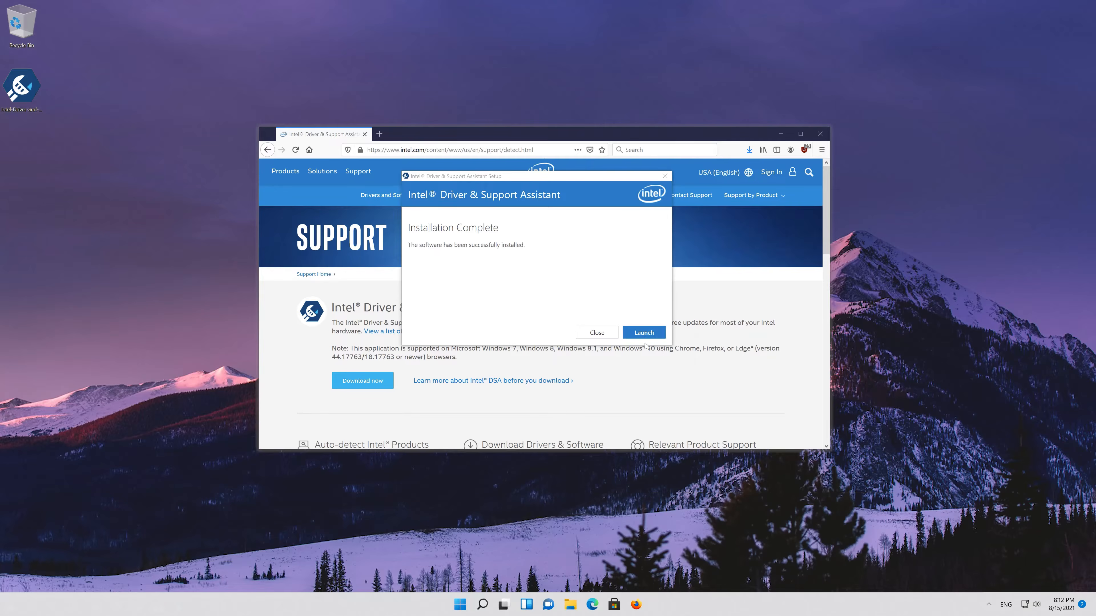
{"action": "left_click", "coordinate": [636, 337]}
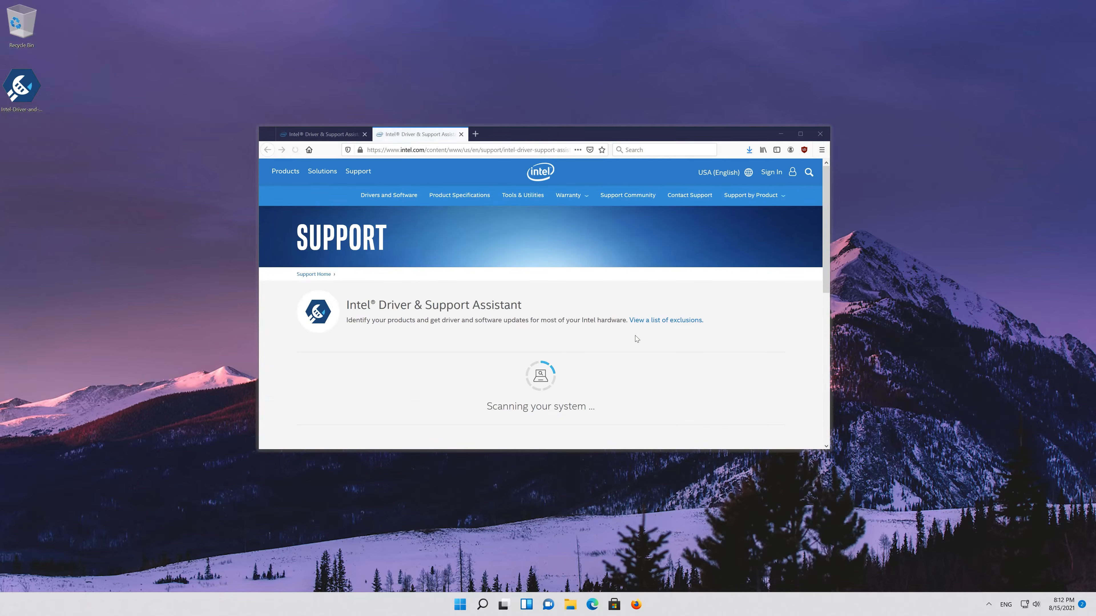
{"action": "scroll", "coordinate": [604, 343], "scroll_direction": "down", "scroll_amount": 6}
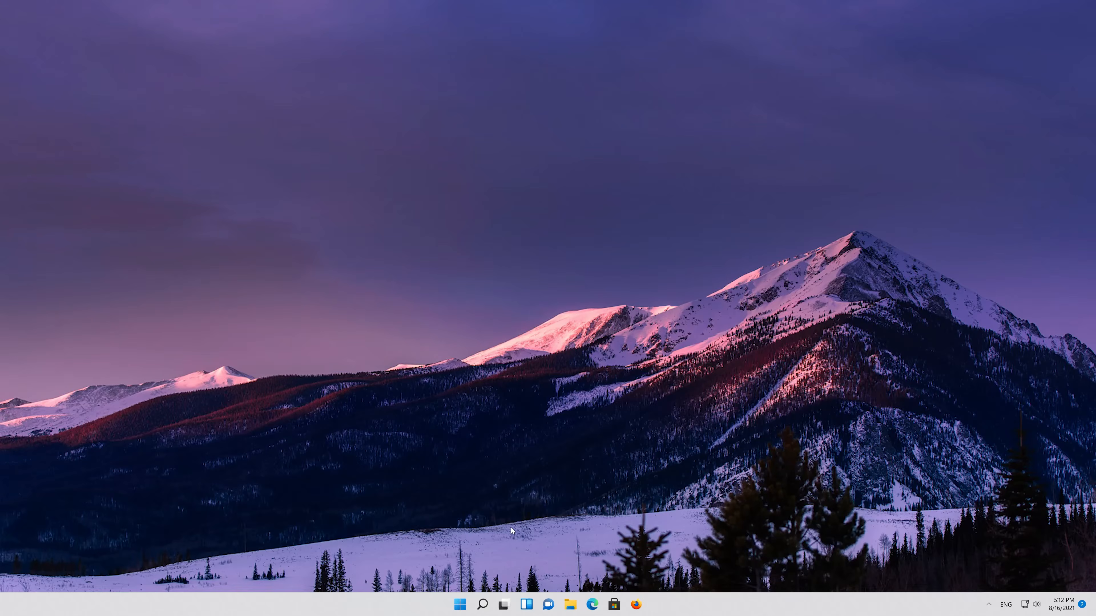
Search Windows for "device manager" and open Device Manager
{"action": "left_click", "coordinate": [460, 606]}
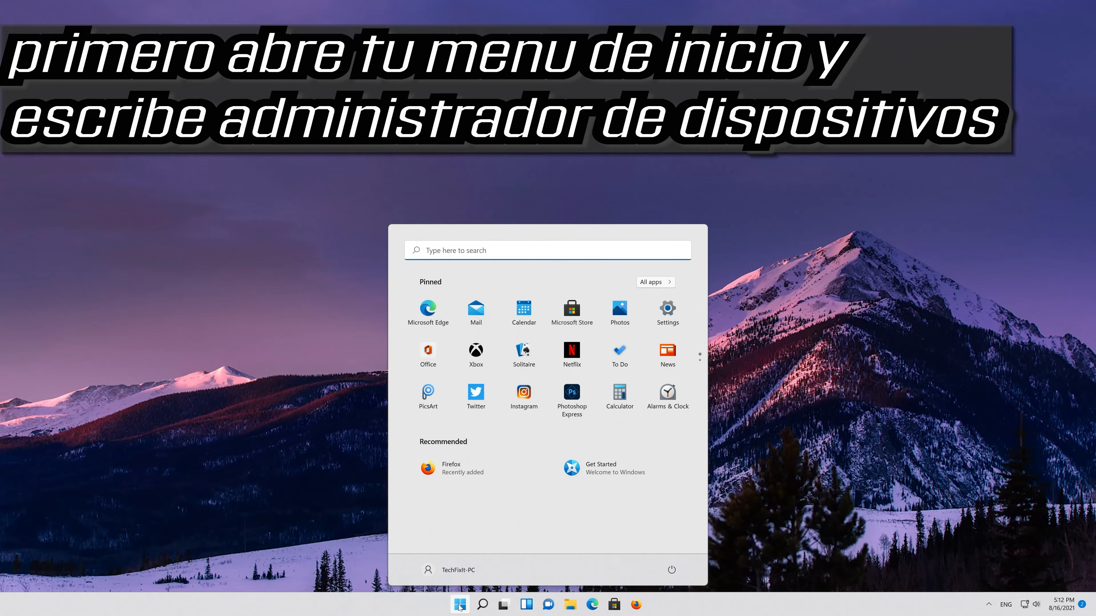
{"action": "type", "text": "device manager"}
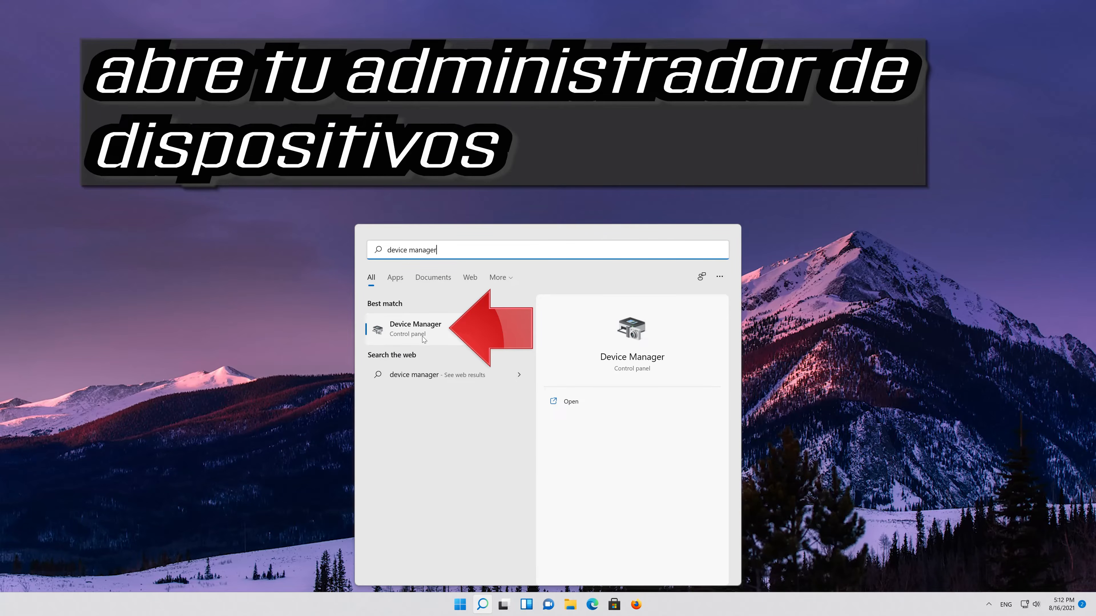
{"action": "left_click", "coordinate": [437, 333]}
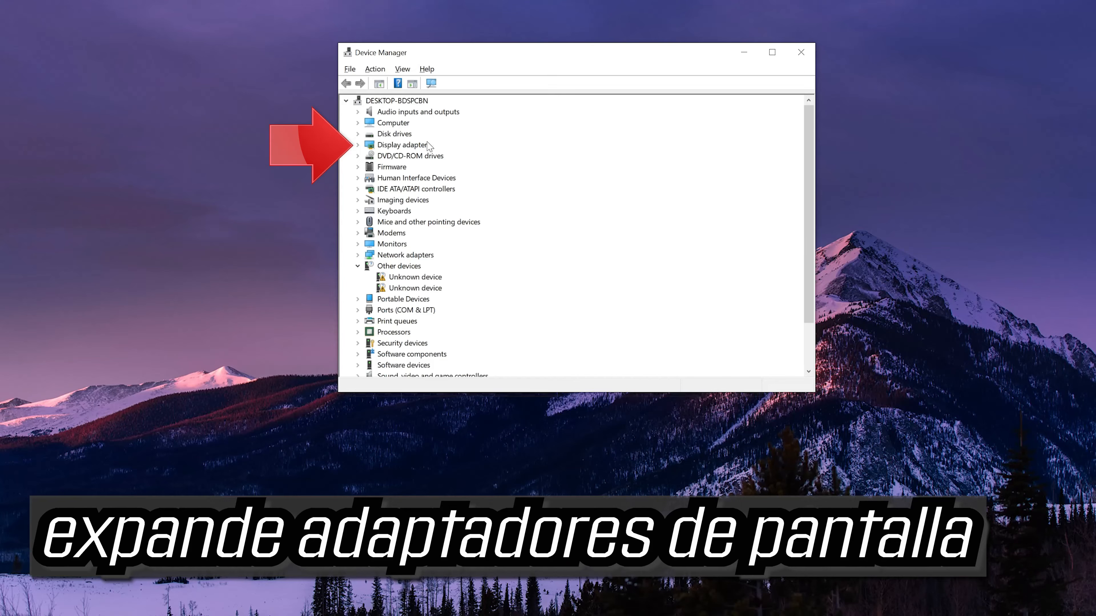
Open the driver properties of the NVIDIA GeForce RTX 3080 Ti under Display adapters
{"action": "left_click", "coordinate": [358, 147]}
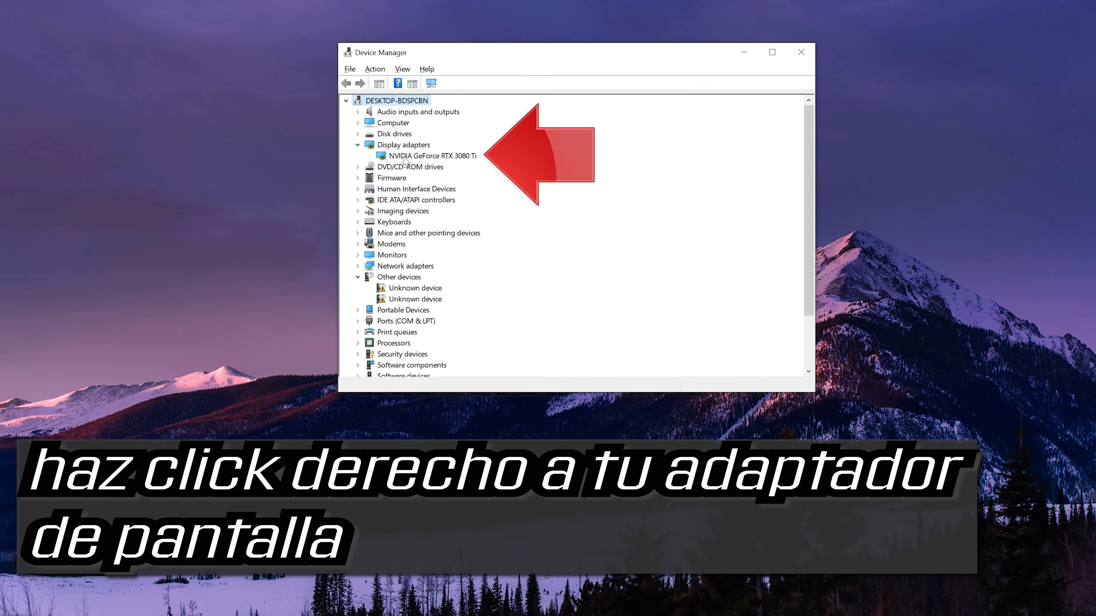
{"action": "right_click", "coordinate": [456, 160]}
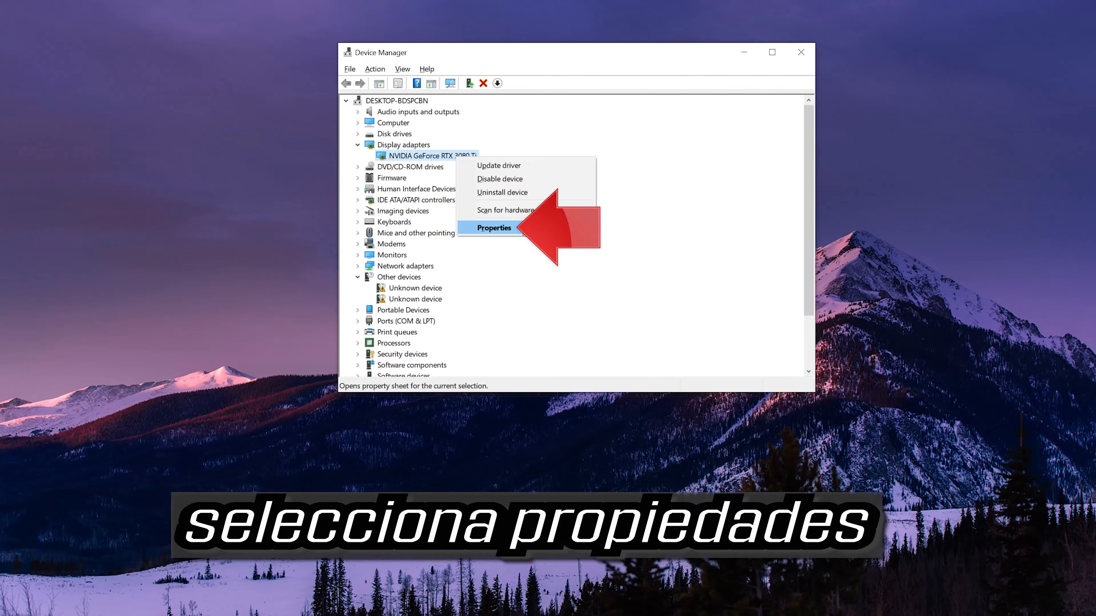
{"action": "left_click", "coordinate": [539, 228]}
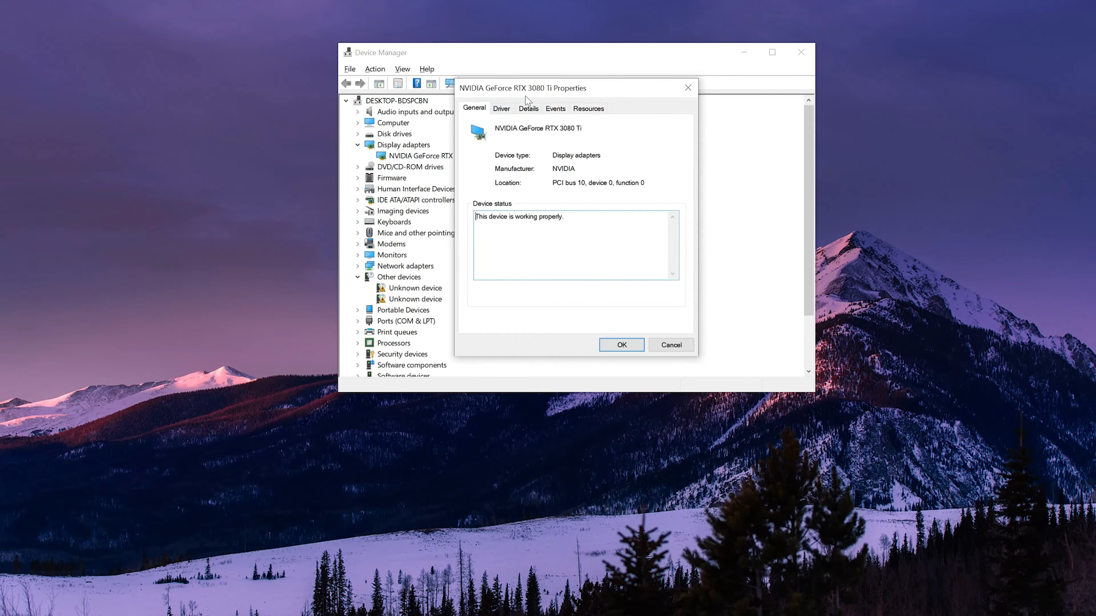
{"action": "left_click", "coordinate": [501, 109]}
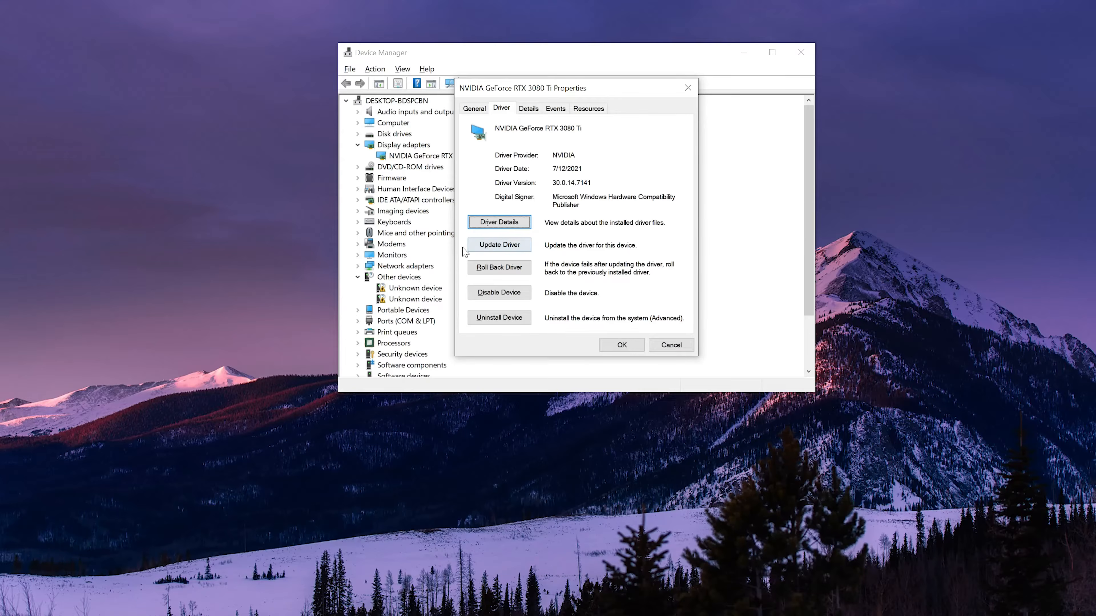
Update the graphics card's driver by searching automatically for drivers, and close its properties and Device Manager
{"action": "left_click", "coordinate": [485, 249]}
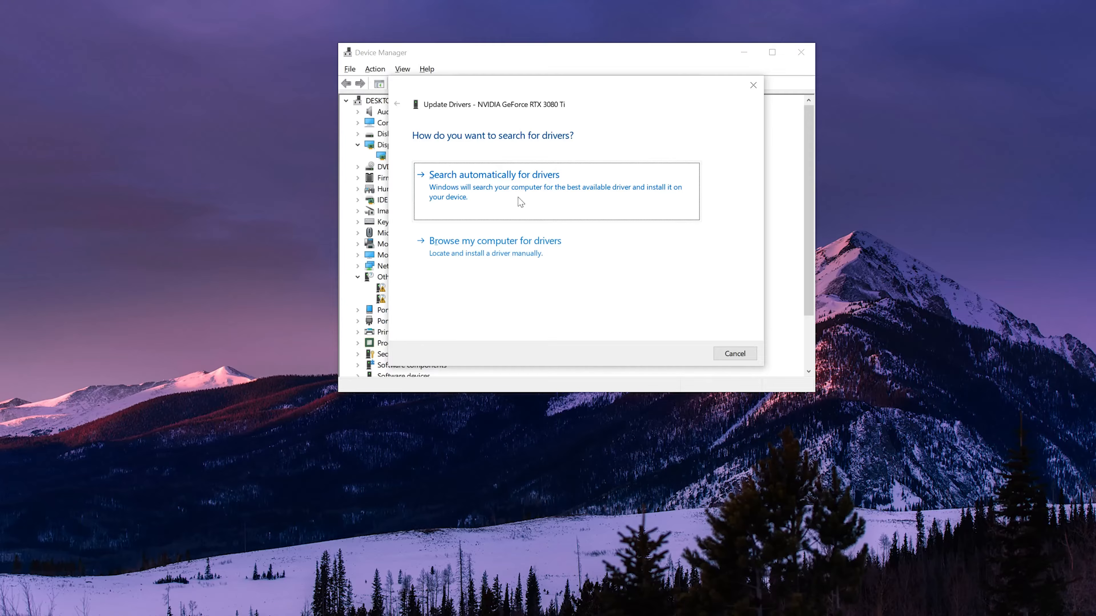
{"action": "left_click", "coordinate": [520, 201]}
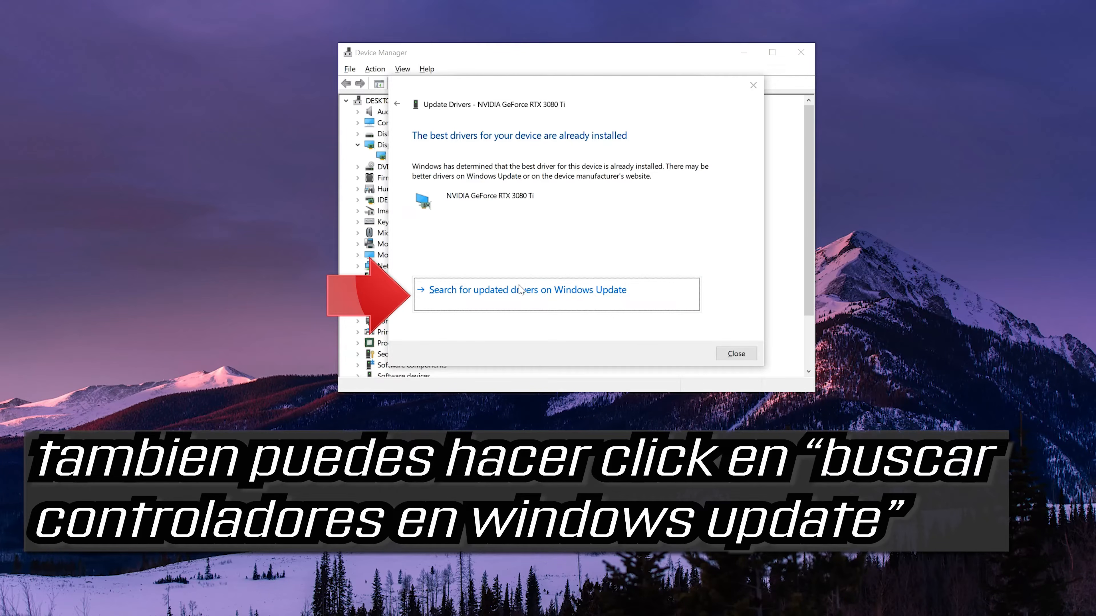
{"action": "left_click", "coordinate": [726, 353]}
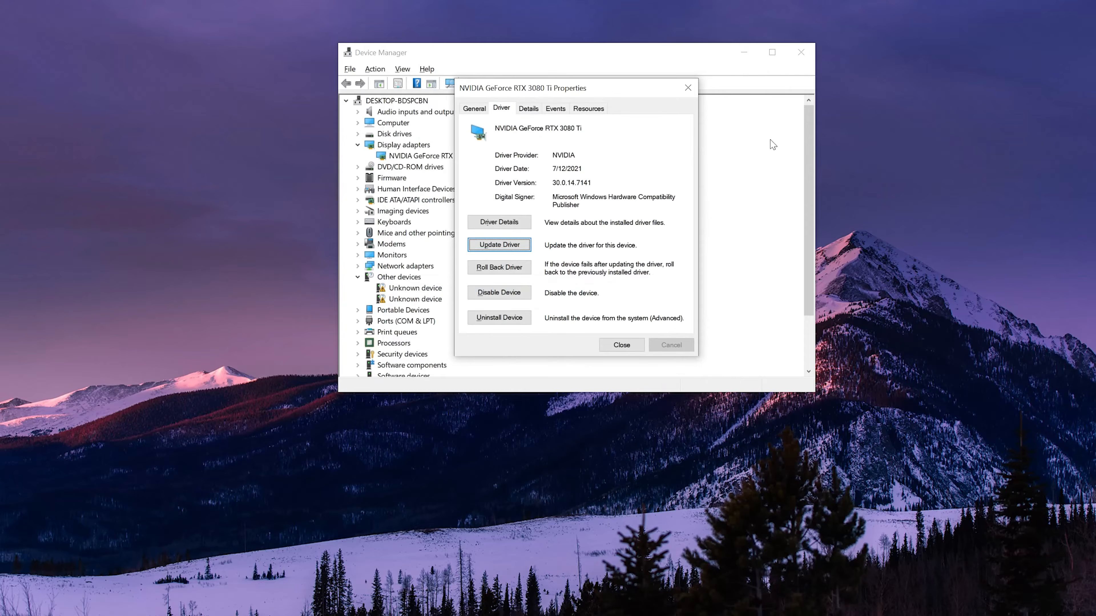
{"action": "left_click", "coordinate": [690, 90]}
{"action": "left_click", "coordinate": [800, 60]}
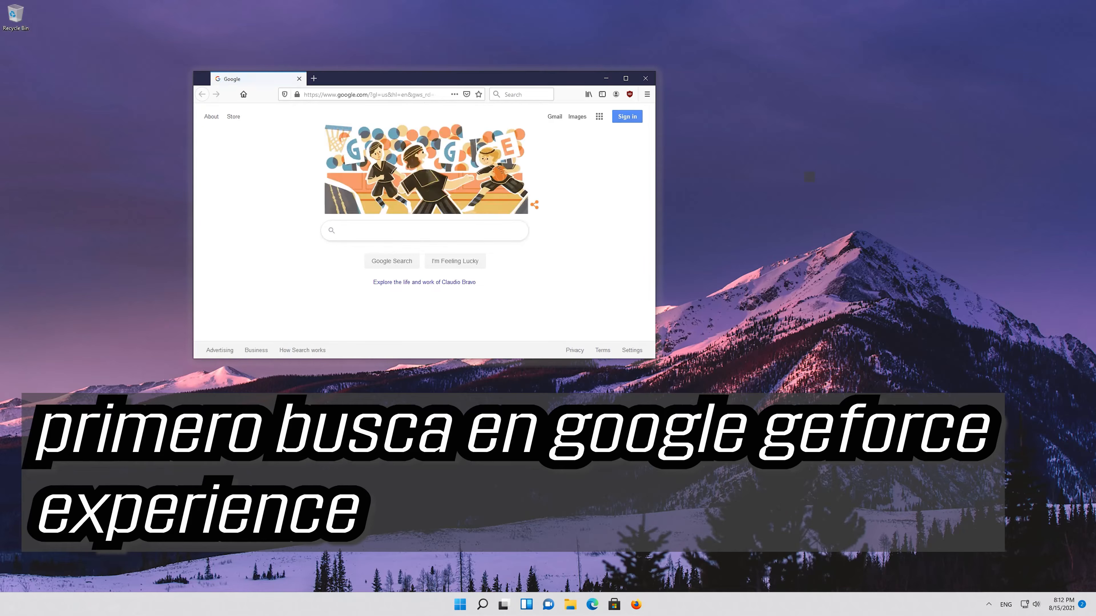
Search Google for "geforce experience" and open NVIDIA's GeForce Experience page from the results
{"action": "left_click_drag", "start_coordinate": [457, 82], "coordinate": [535, 154]}
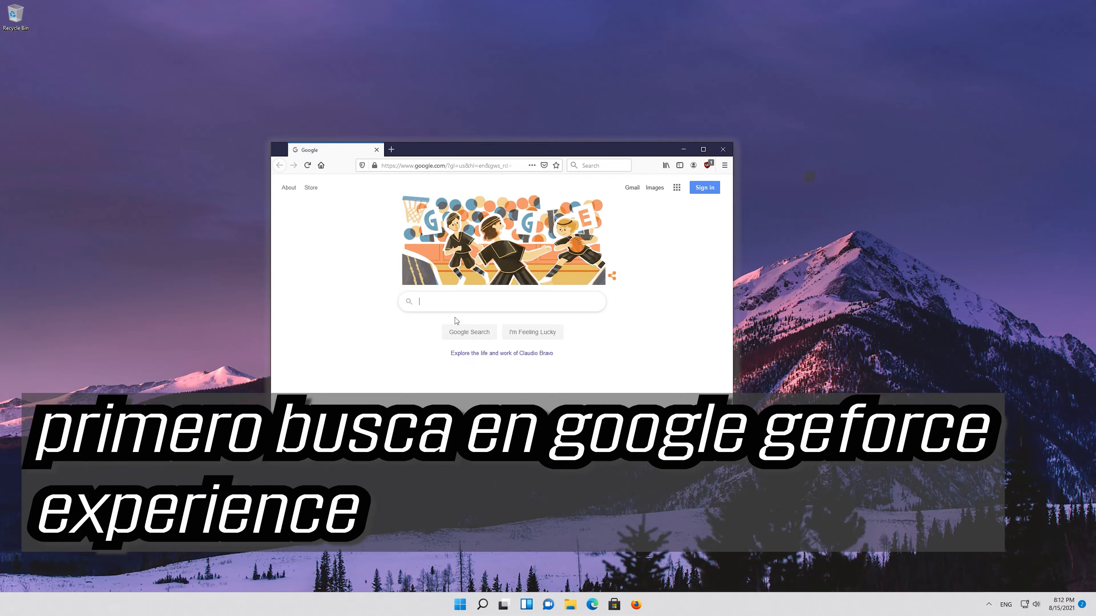
{"action": "type", "text": "geforce"}
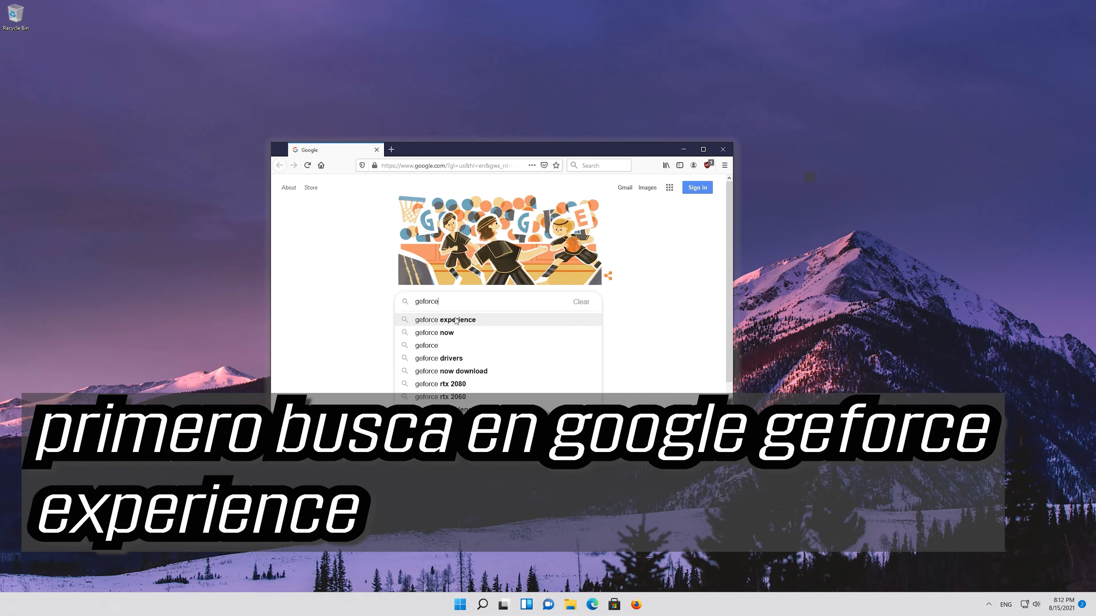
{"action": "type", "text": " experience"}
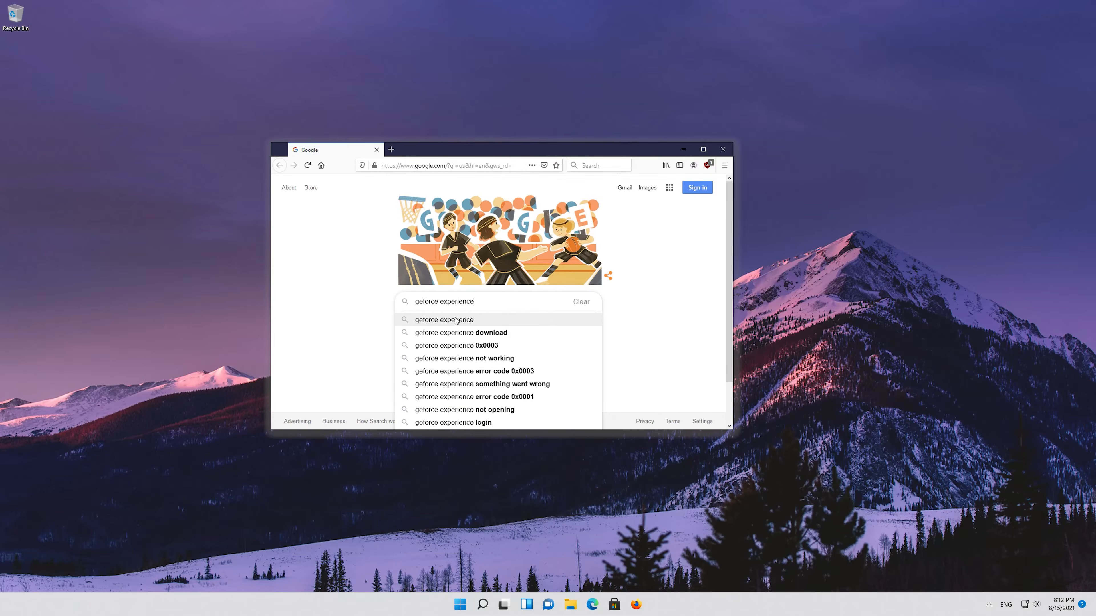
{"action": "left_click", "coordinate": [456, 320]}
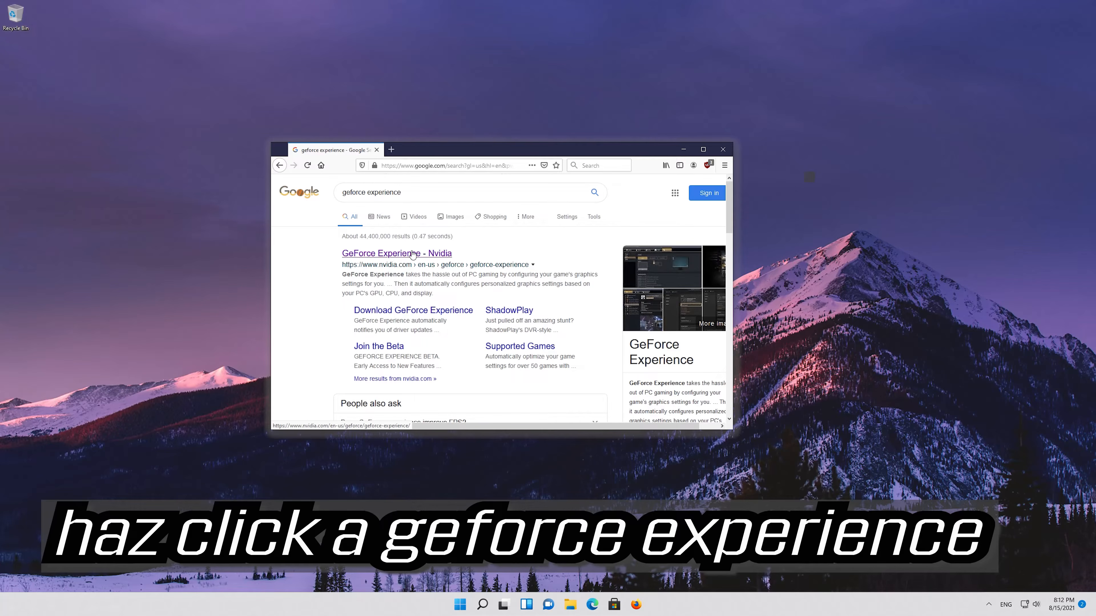
{"action": "left_click", "coordinate": [412, 254]}
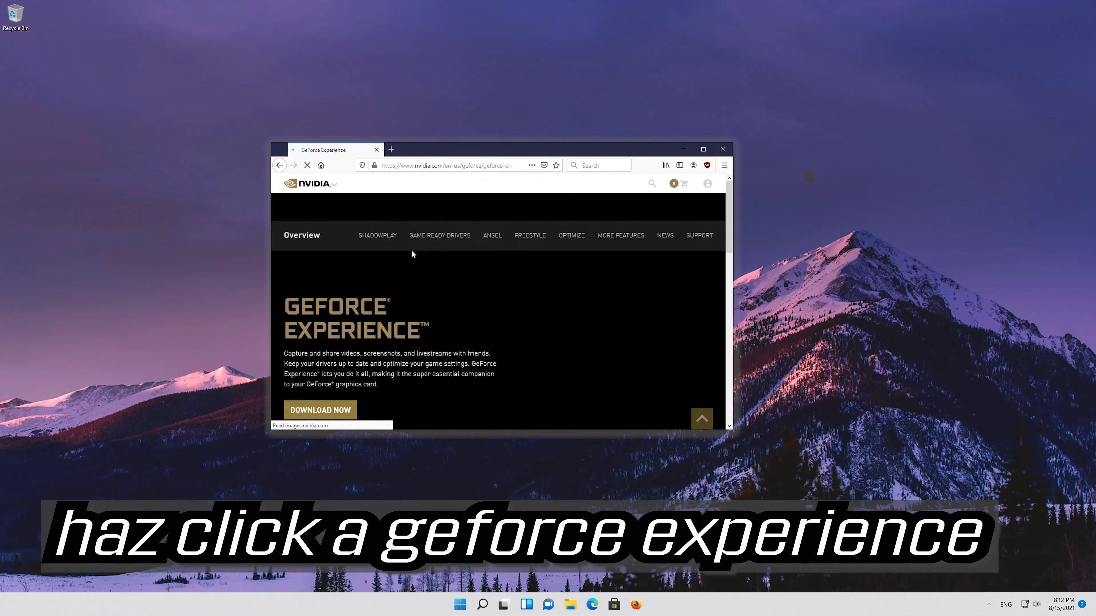
Download and save the GeForce Experience installer, check its download progress, and close the browser
{"action": "scroll", "coordinate": [411, 250], "scroll_direction": "down", "scroll_amount": 3}
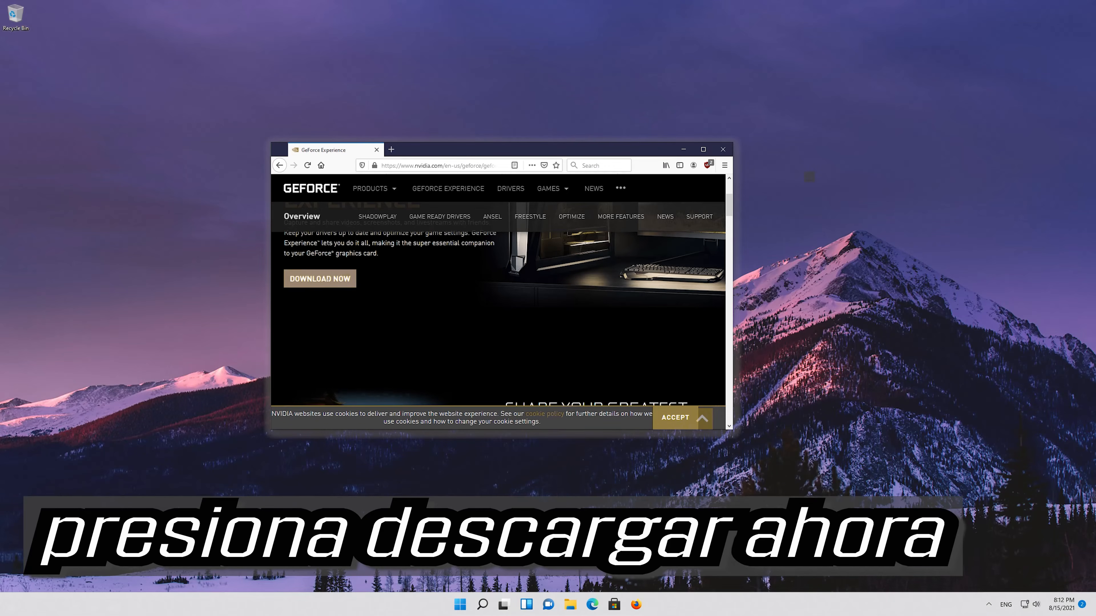
{"action": "left_click", "coordinate": [316, 285]}
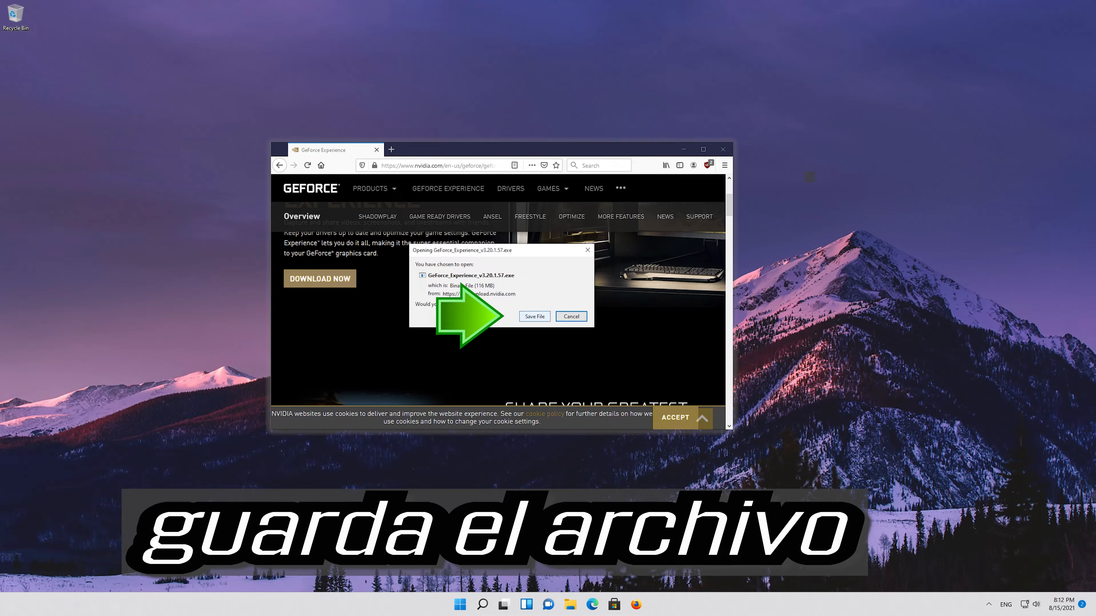
{"action": "left_click", "coordinate": [527, 318]}
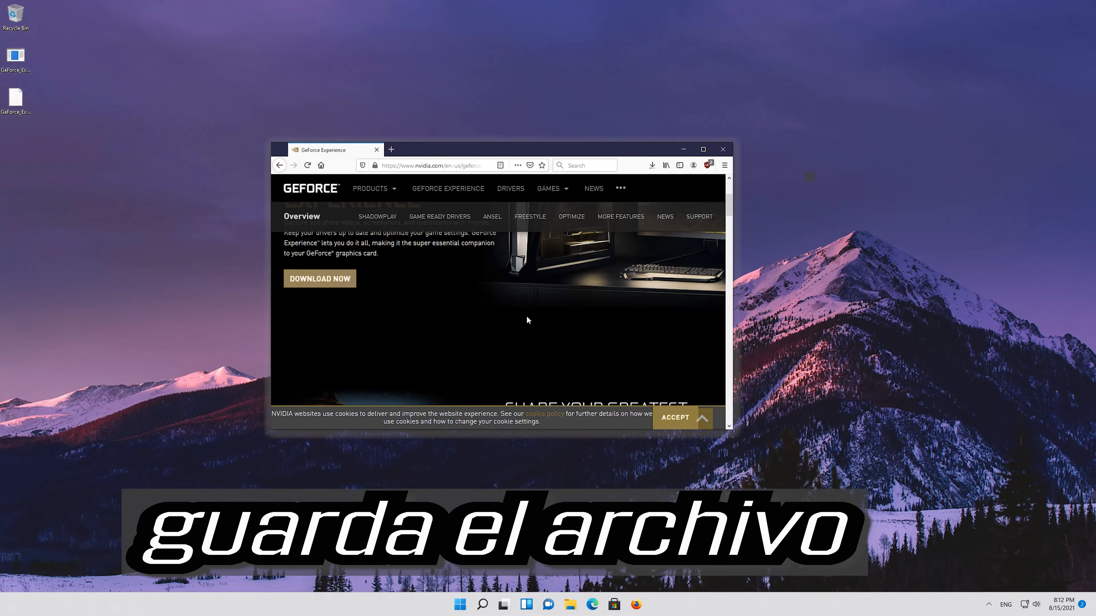
{"action": "left_click", "coordinate": [651, 167]}
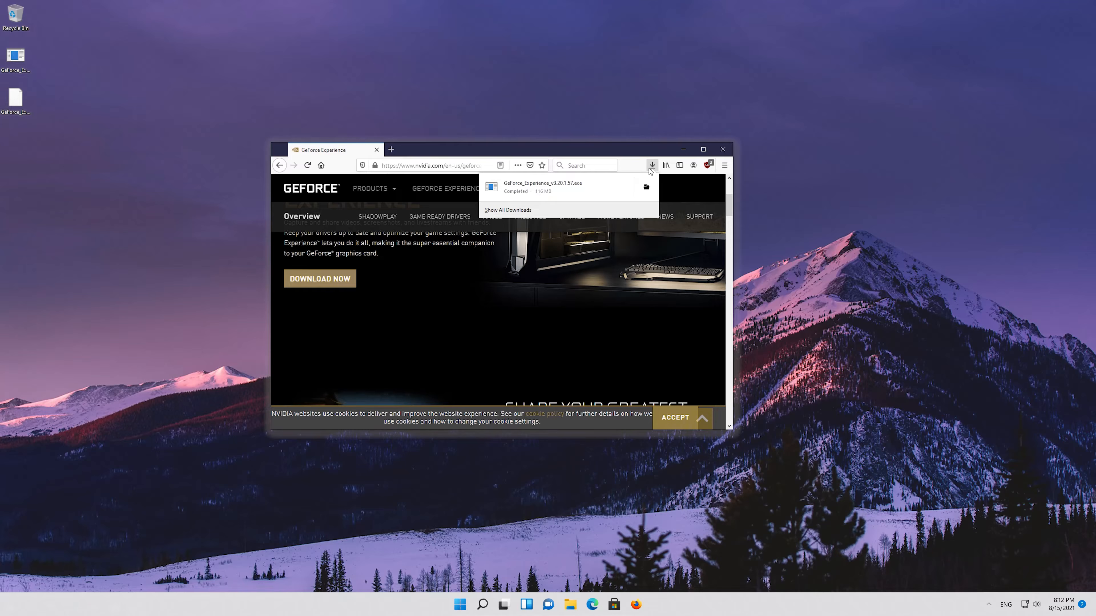
{"action": "left_click", "coordinate": [723, 149]}
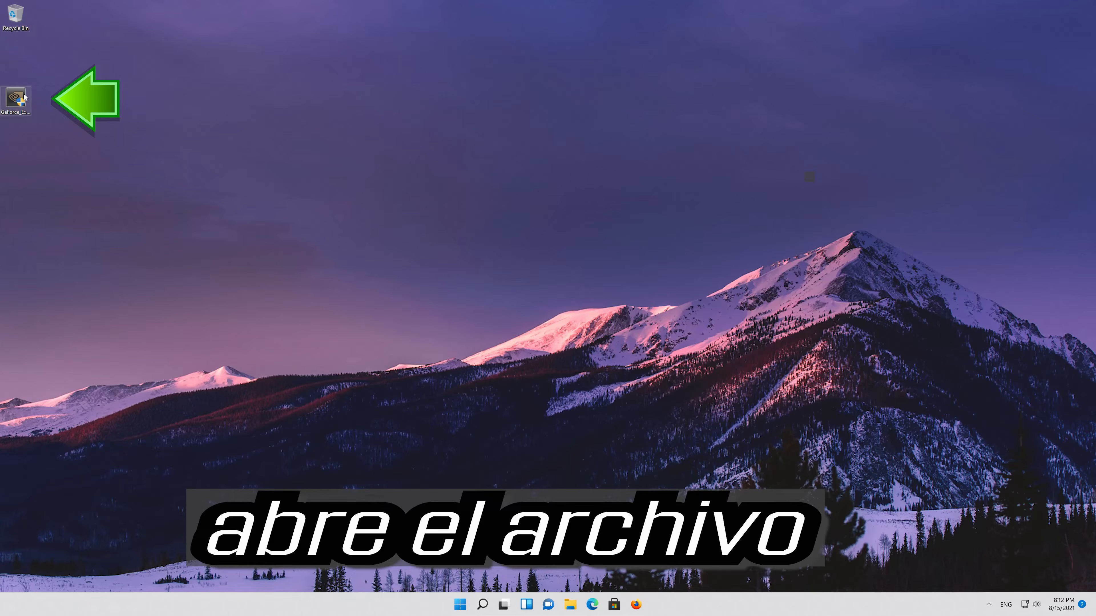
Run the GeForce Experience installer from the desktop and allow it to make changes to the device
{"action": "double_click", "coordinate": [17, 100]}
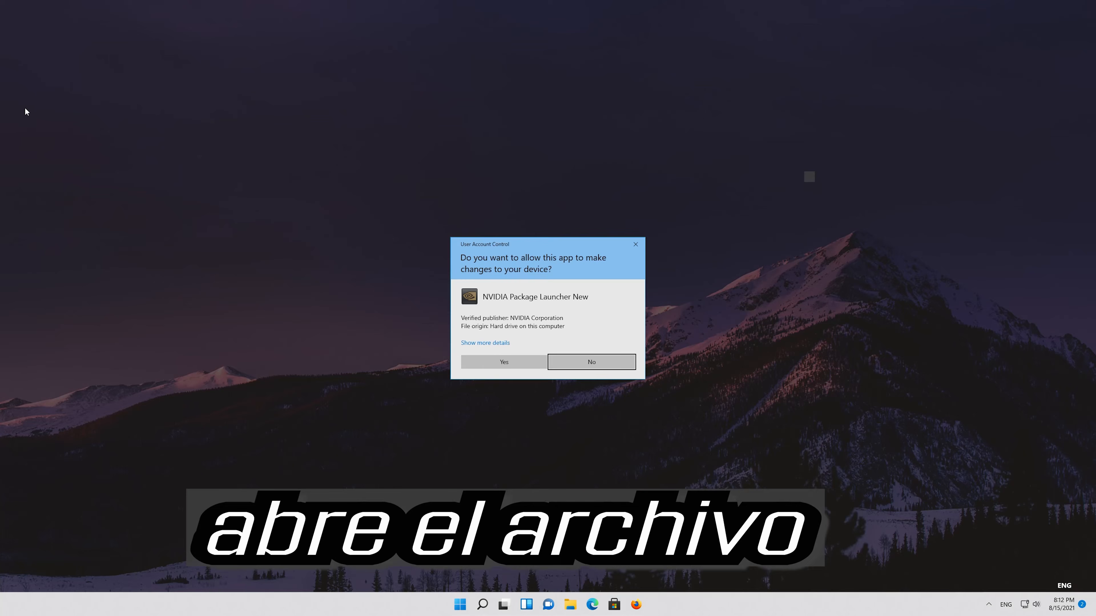
{"action": "left_click", "coordinate": [504, 359]}
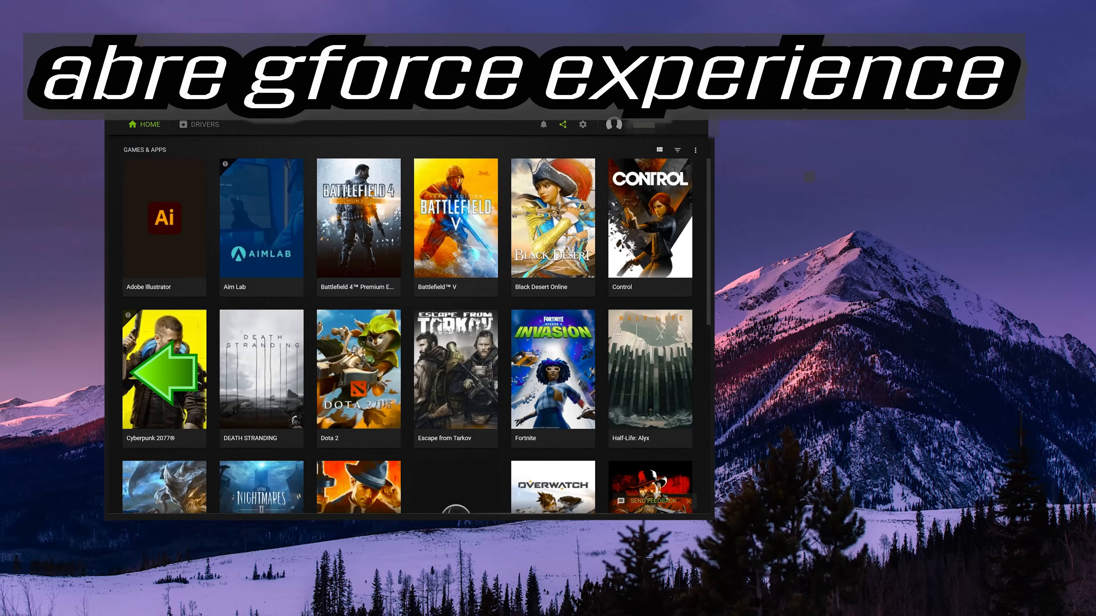
Check for driver updates in GeForce Experience
{"action": "left_click_drag", "start_coordinate": [315, 105], "coordinate": [448, 82]}
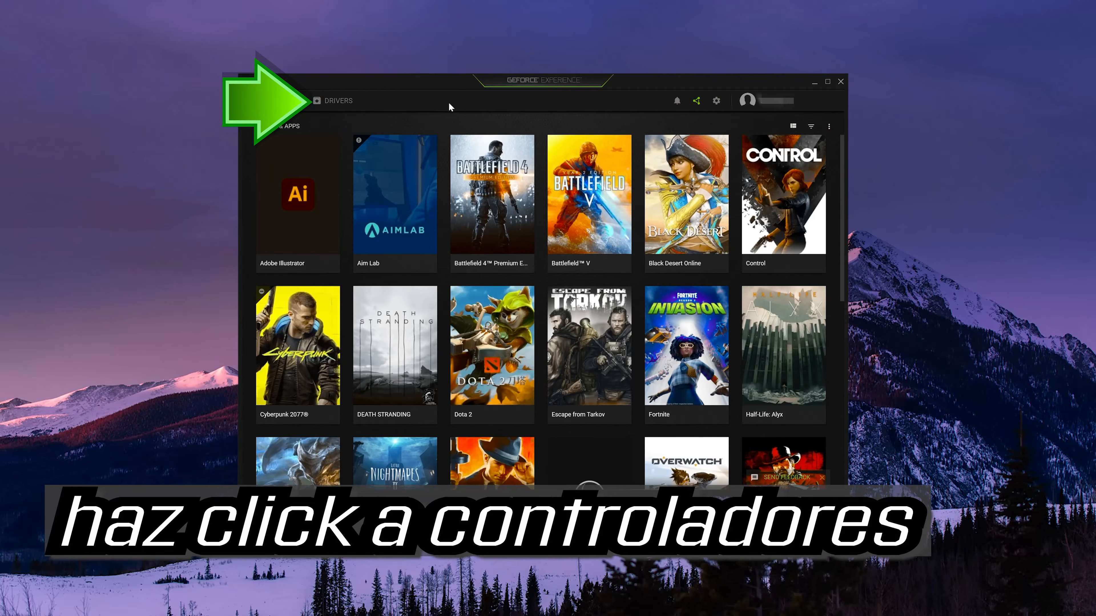
{"action": "left_click", "coordinate": [331, 103]}
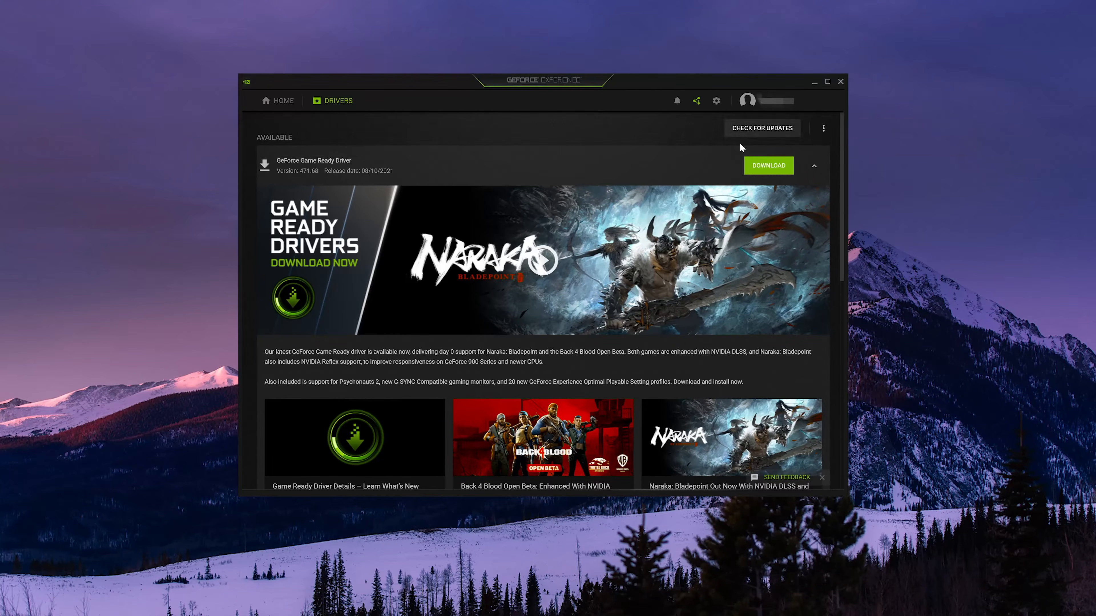
{"action": "left_click", "coordinate": [761, 129]}
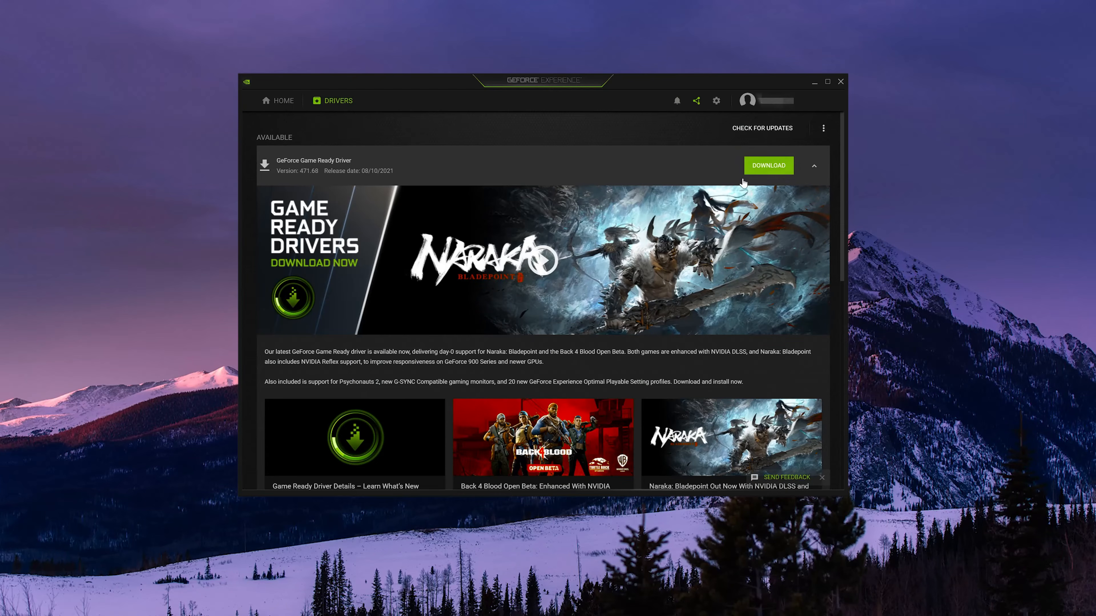
Download the available GeForce Game Ready Driver, version 471.68, and start its Express Installation
{"action": "left_click", "coordinate": [764, 168]}
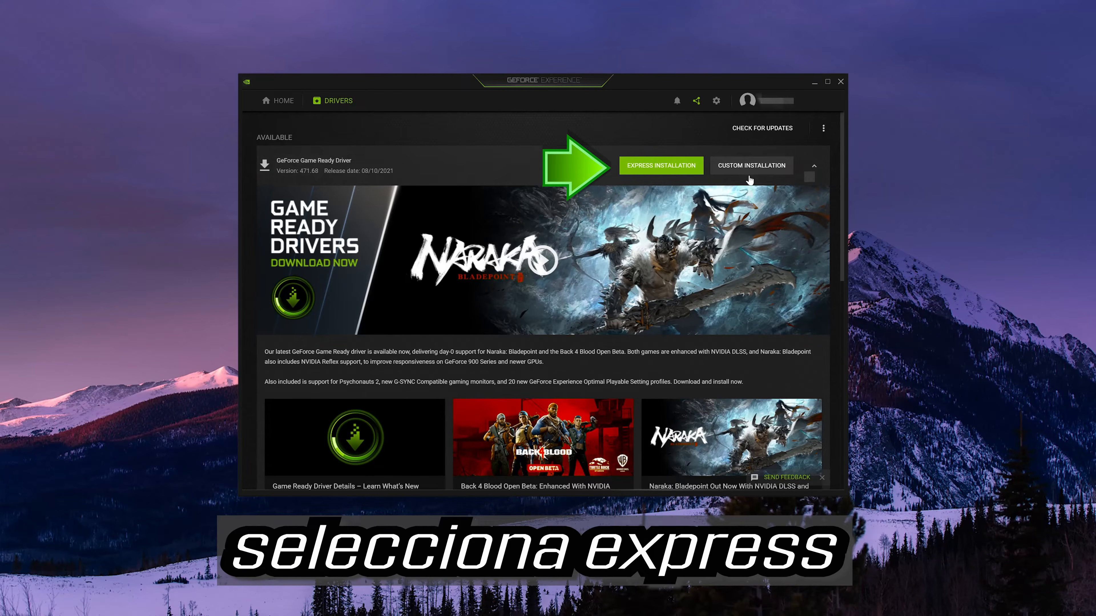
{"action": "left_click", "coordinate": [669, 170]}
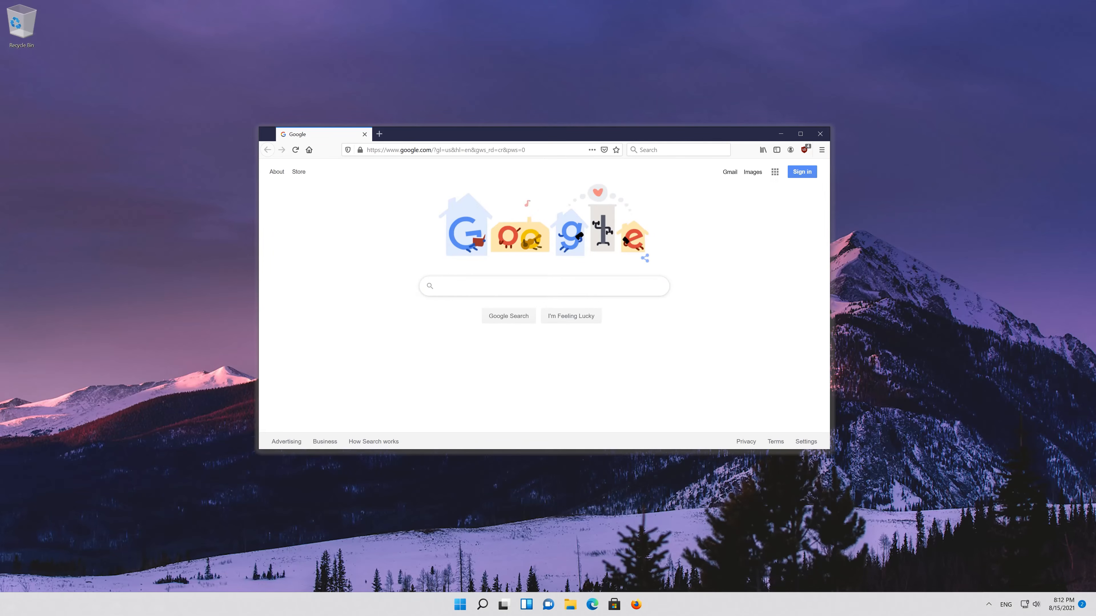
Search Google for "amd gpu drivers download" and open AMD's Drivers and Support page from the results
{"action": "type", "text": "am"}
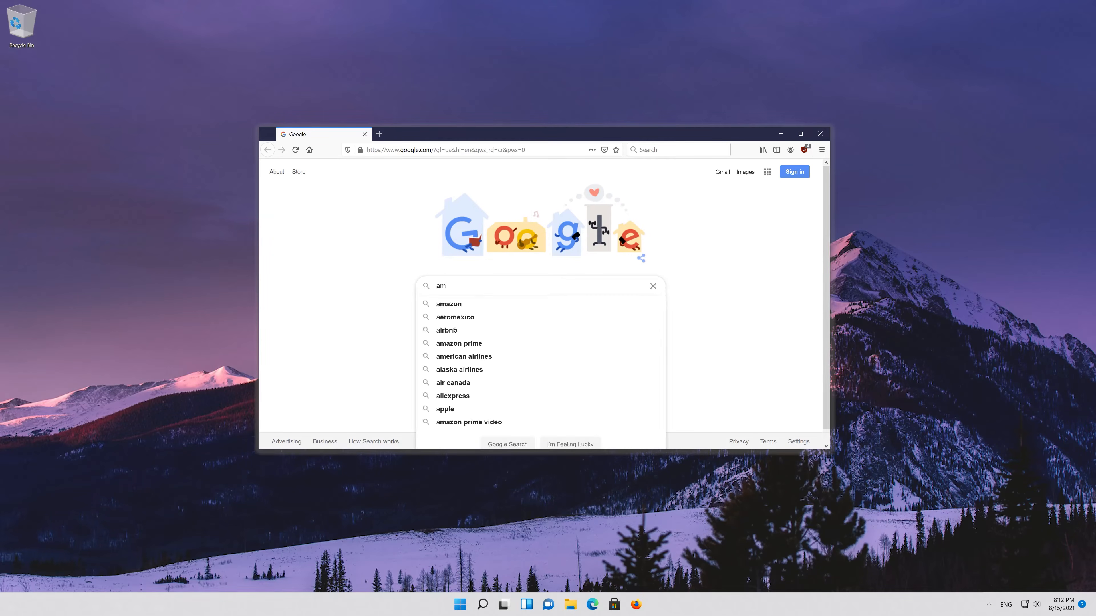
{"action": "type", "text": "d gpu"}
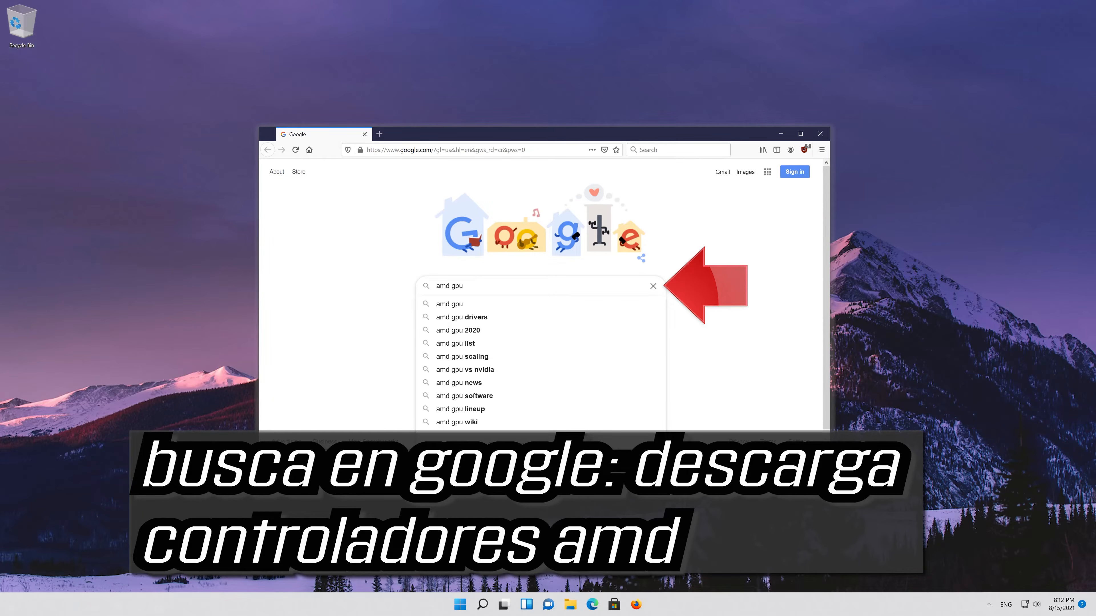
{"action": "type", "text": " drive"}
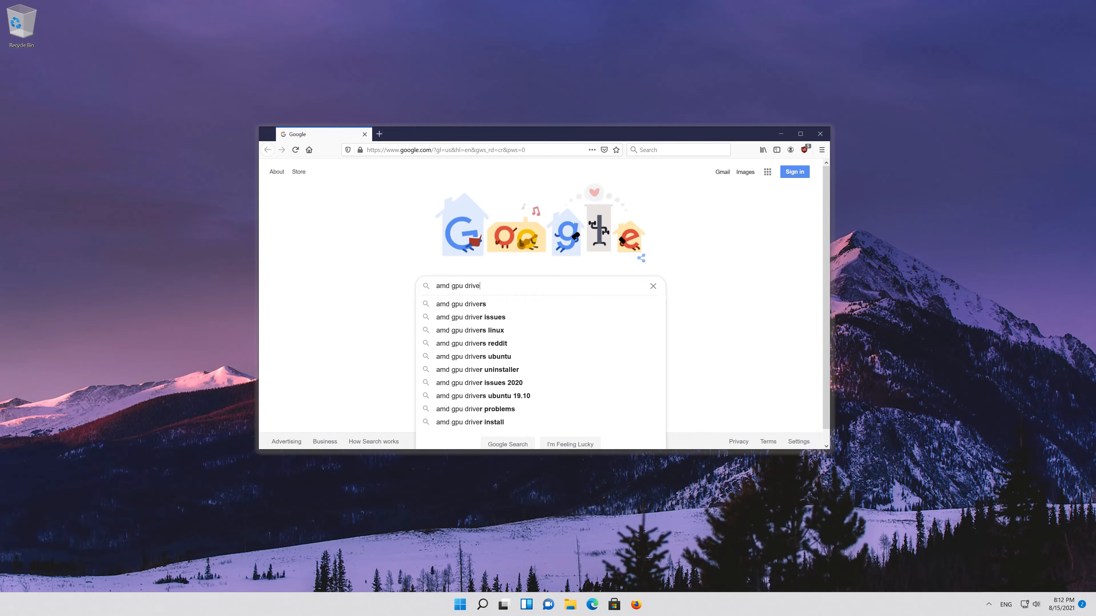
{"action": "type", "text": "rs d"}
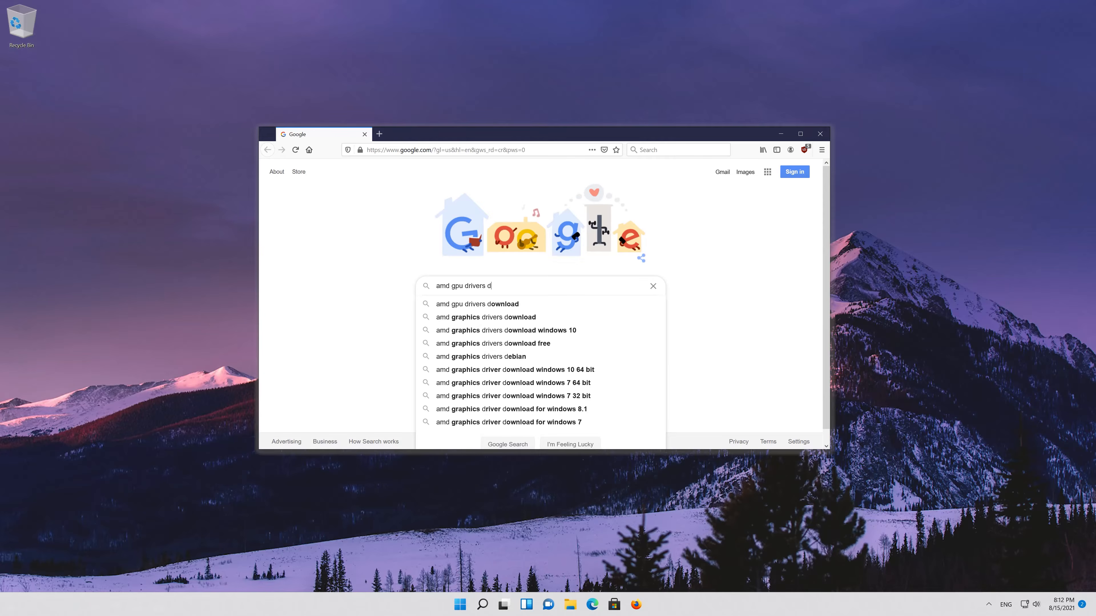
{"action": "type", "text": "ownload"}
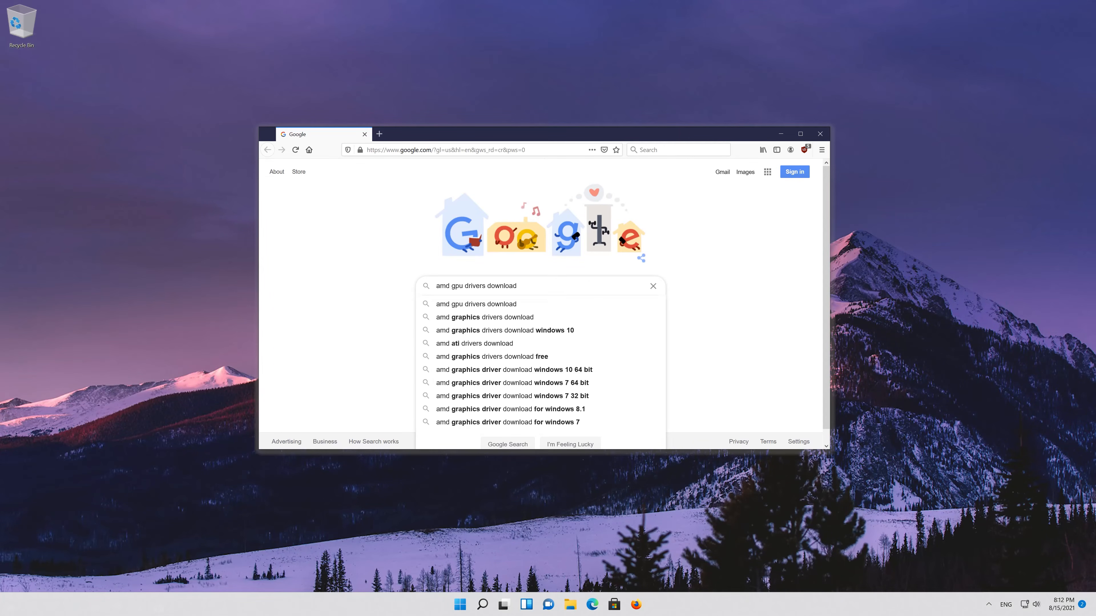
{"action": "key", "text": "Return"}
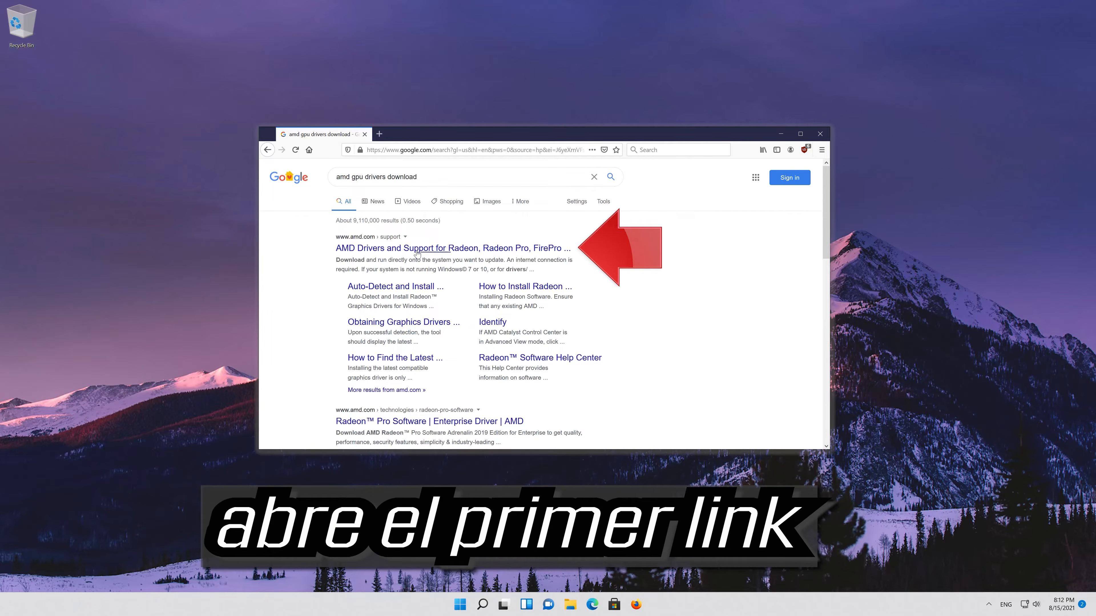
{"action": "left_click", "coordinate": [426, 253]}
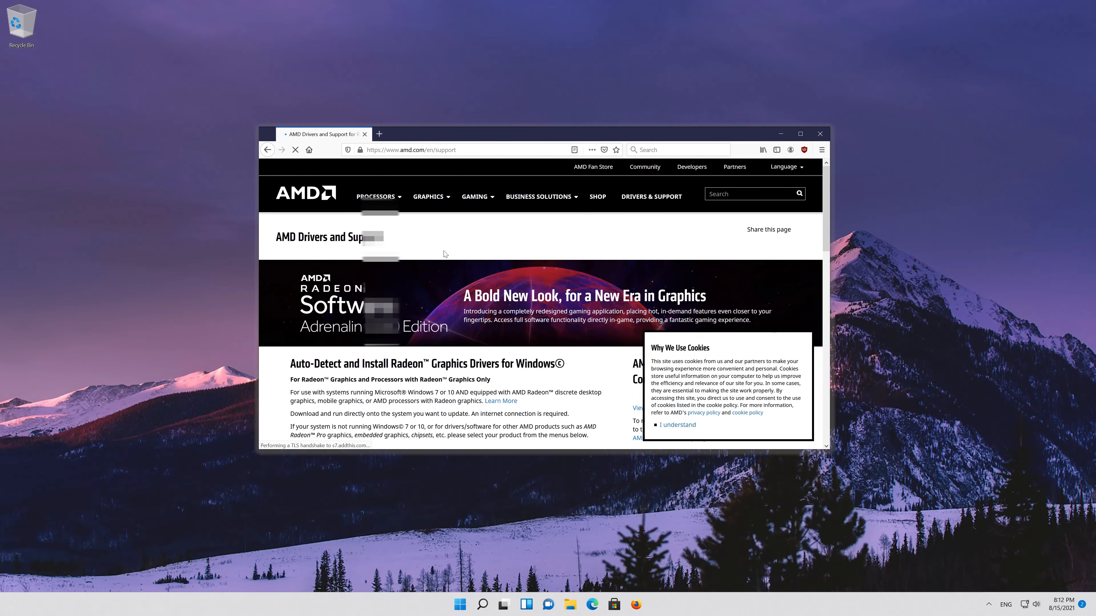
Download and save the auto-detect Radeon graphics driver installer for Windows, and close the browser
{"action": "scroll", "coordinate": [444, 250], "scroll_direction": "down", "scroll_amount": 3}
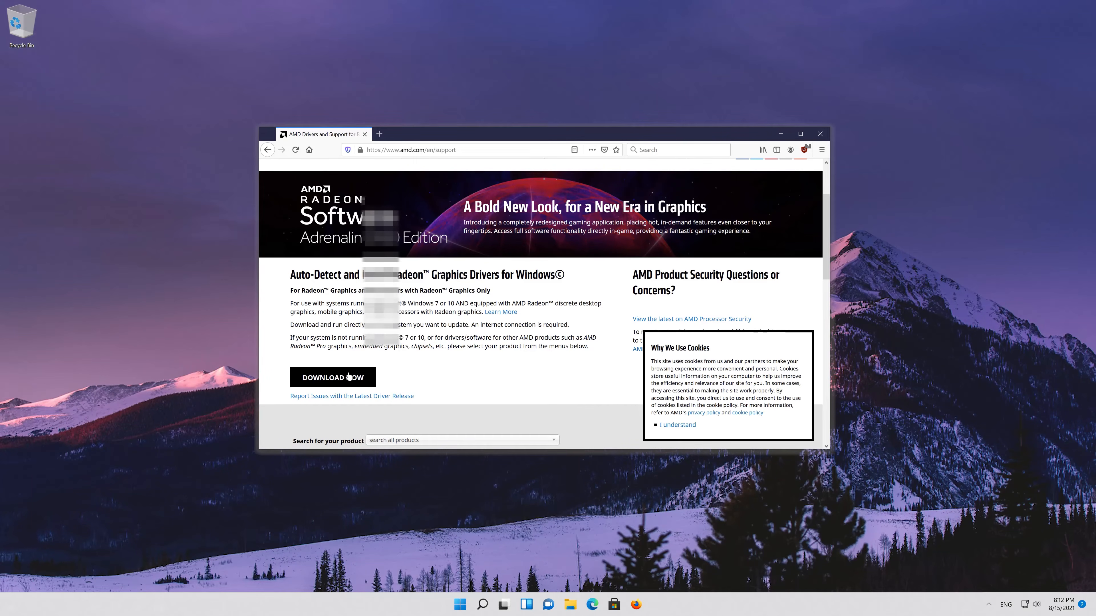
{"action": "left_click", "coordinate": [333, 378]}
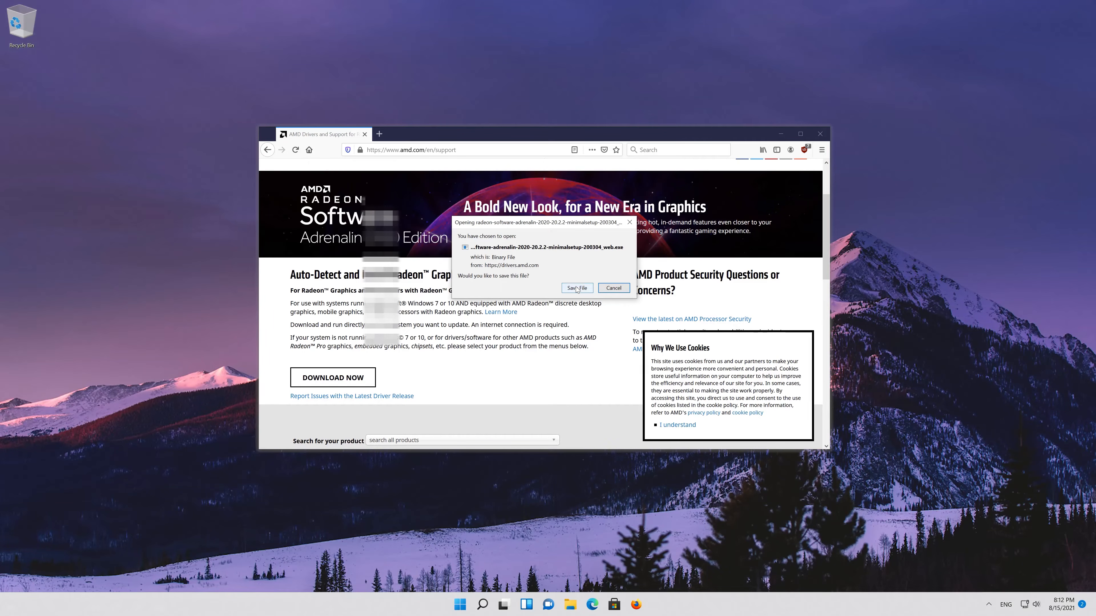
{"action": "left_click", "coordinate": [576, 289]}
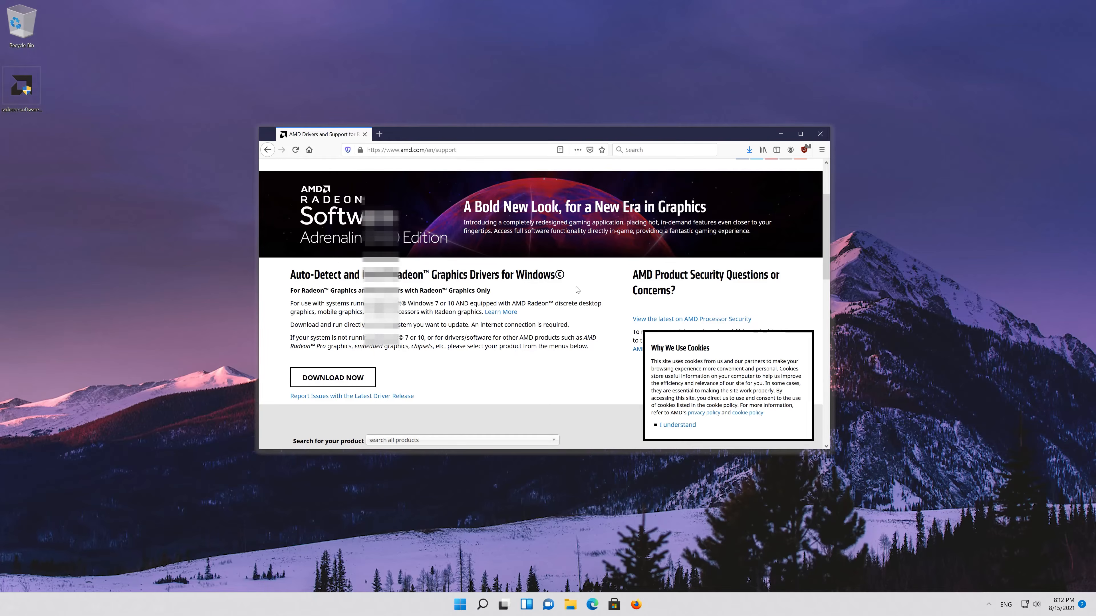
{"action": "left_click", "coordinate": [823, 134]}
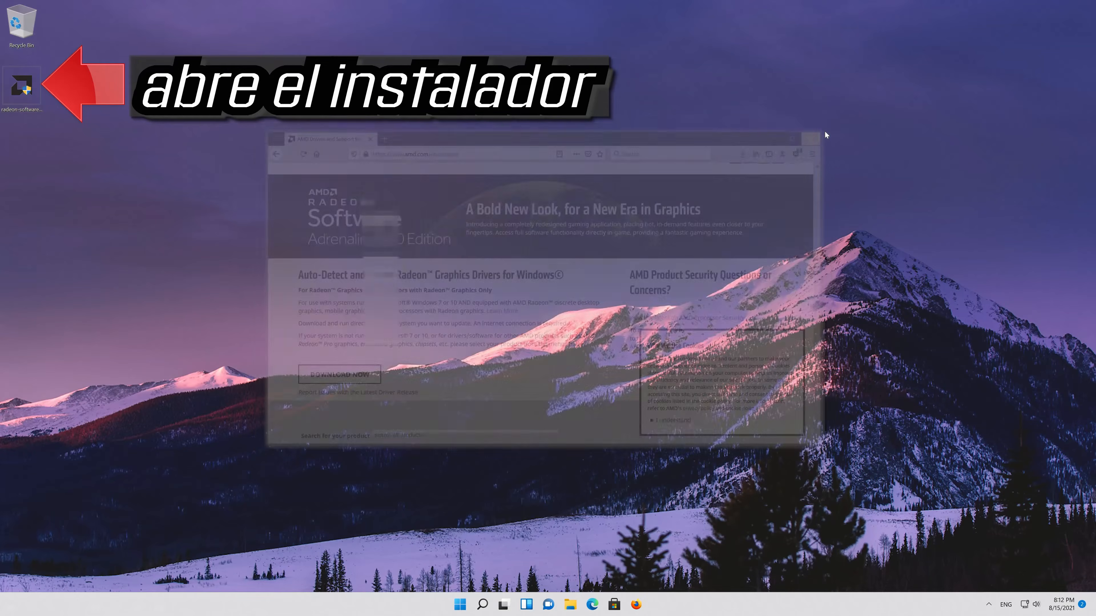
Run the Radeon Software installer from the desktop, allow it to make changes, and install to the default destination folder
{"action": "double_click", "coordinate": [15, 93]}
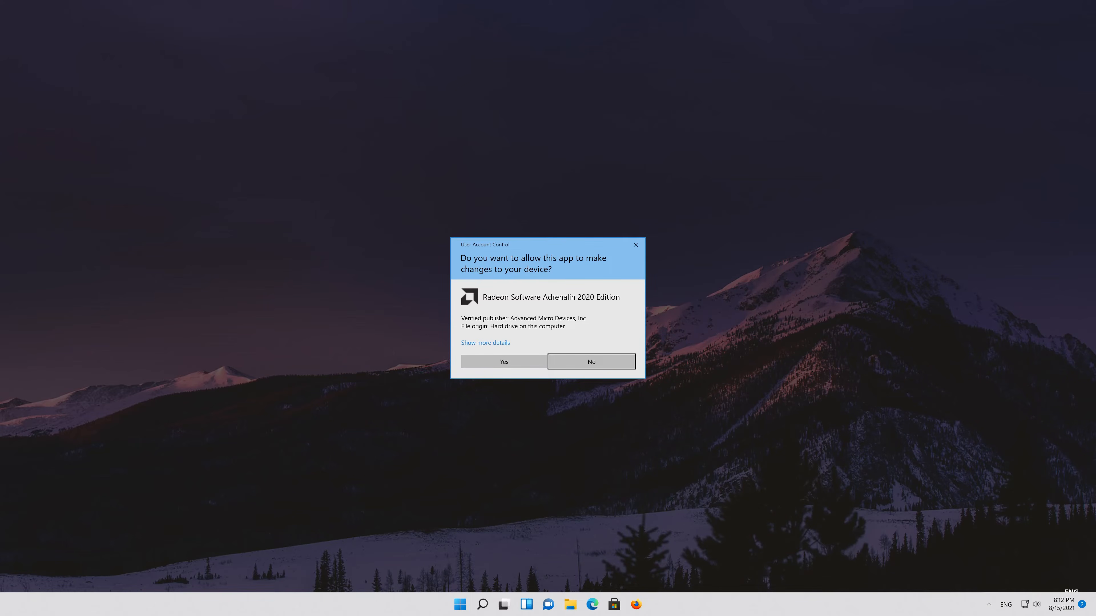
{"action": "left_click", "coordinate": [483, 362]}
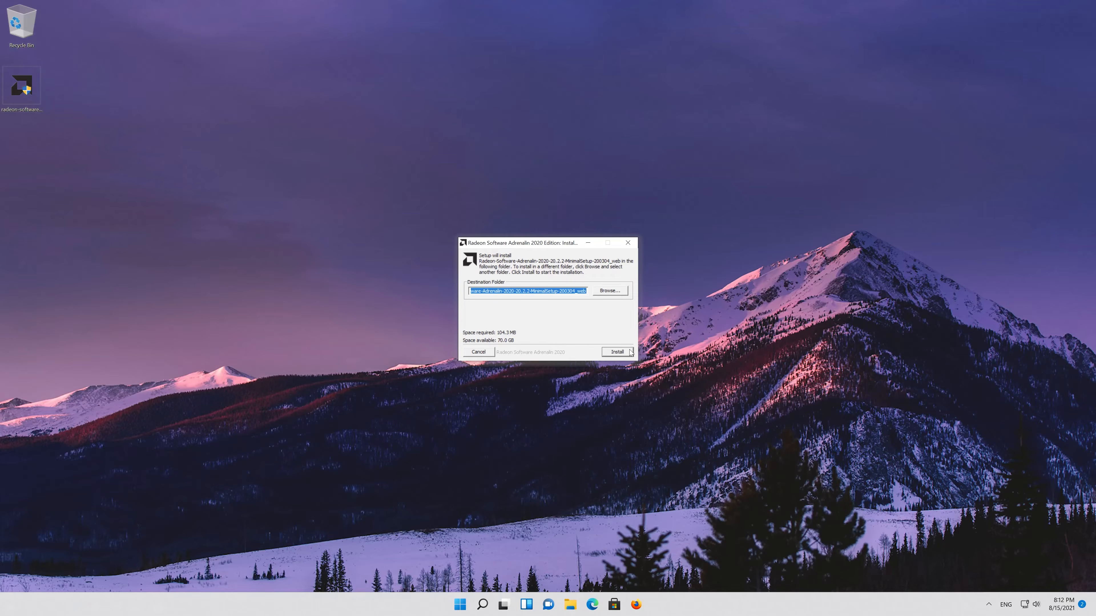
{"action": "left_click", "coordinate": [618, 351]}
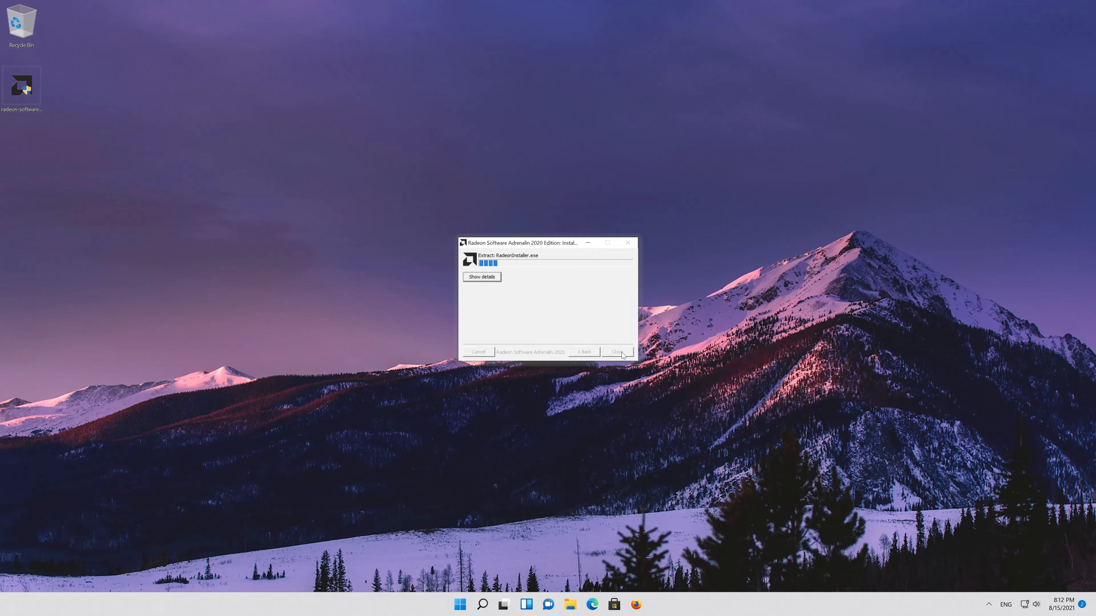